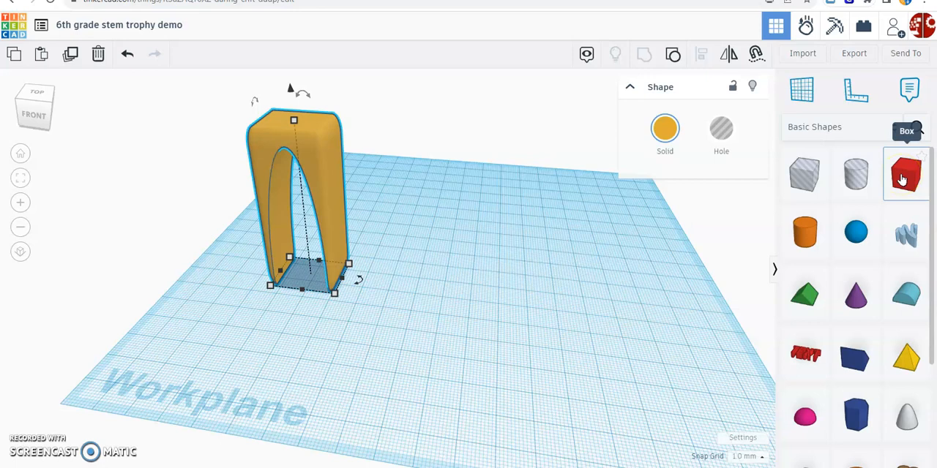
Step: Place a solid box on the workplane beside the gold arch and colour it medium brown
{"action": "left_click_drag", "start_coordinate": [902, 178], "coordinate": [469, 287]}
{"action": "right_click_drag", "start_coordinate": [481, 343], "coordinate": [504, 333]}
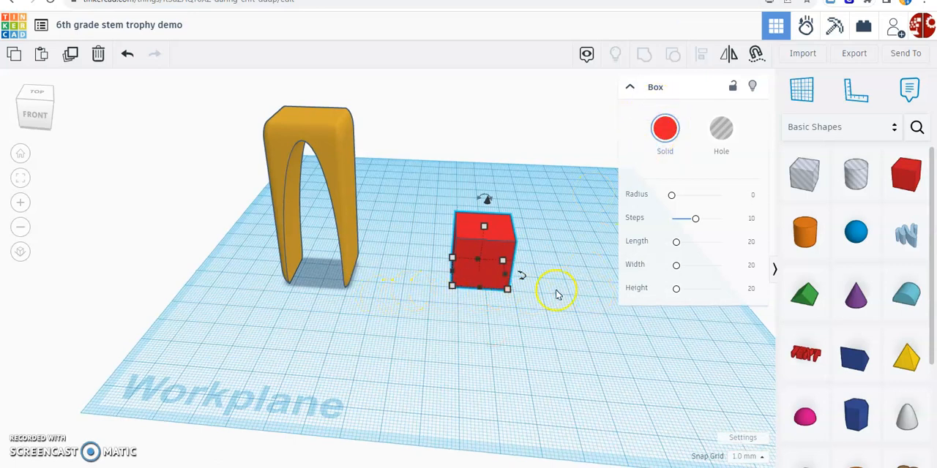
{"action": "left_click", "coordinate": [666, 130]}
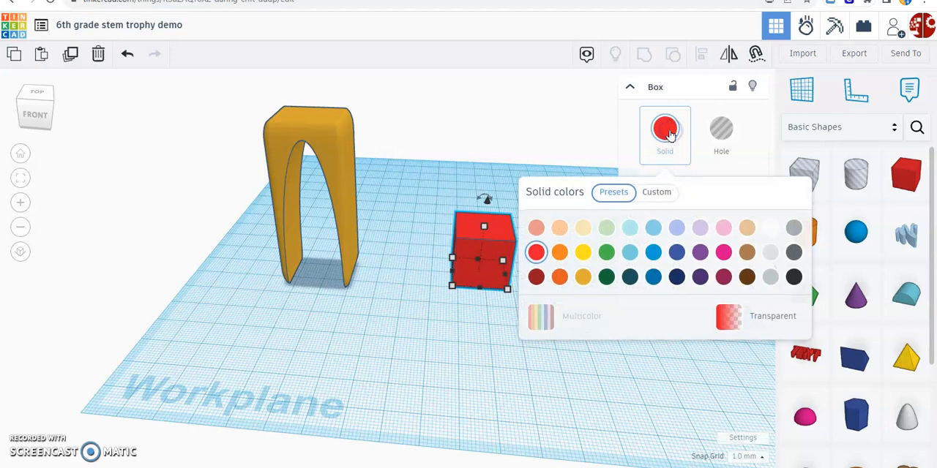
{"action": "left_click", "coordinate": [748, 253]}
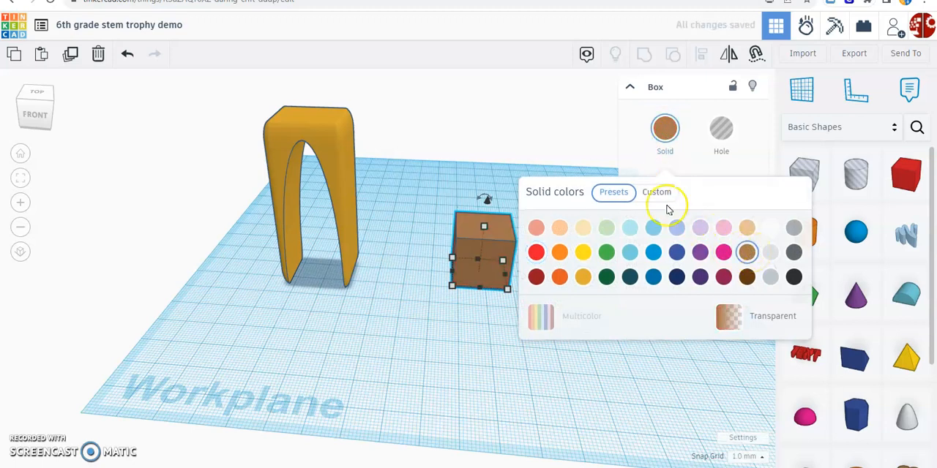
{"action": "left_click", "coordinate": [602, 156]}
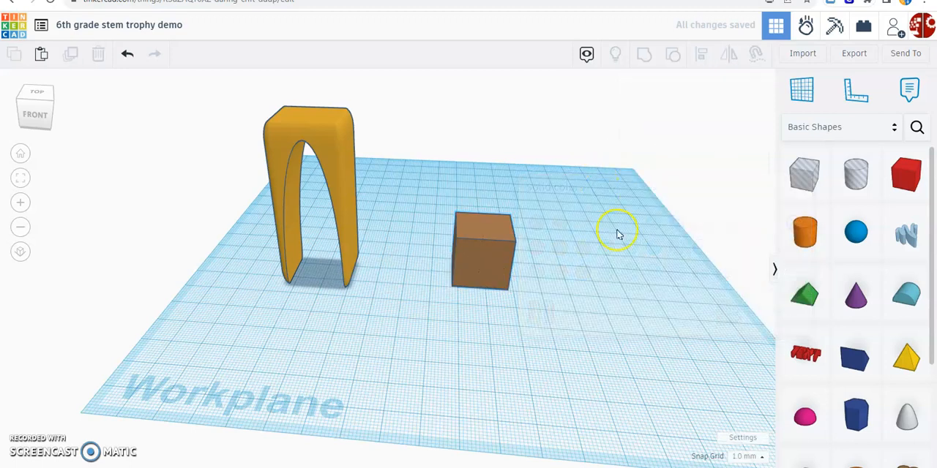
Step: Resize the brown box's footprint to 60 mm long and 22 mm deep
{"action": "left_click", "coordinate": [490, 262]}
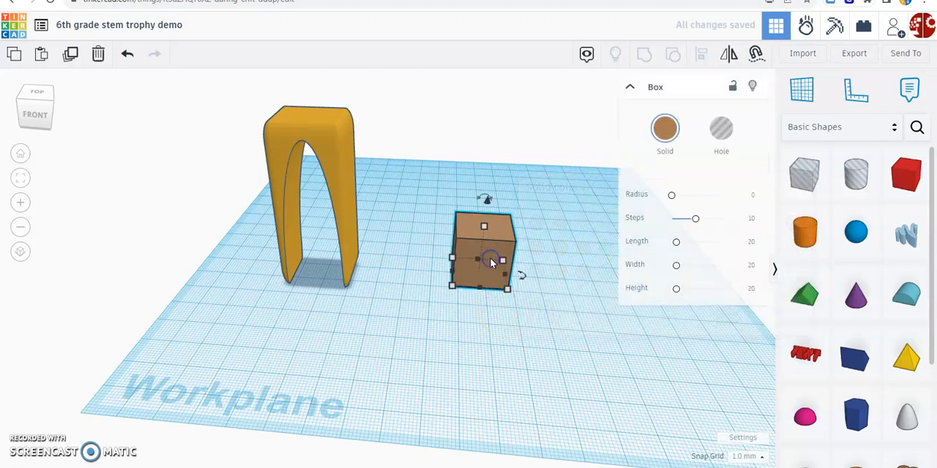
{"action": "left_click", "coordinate": [629, 89]}
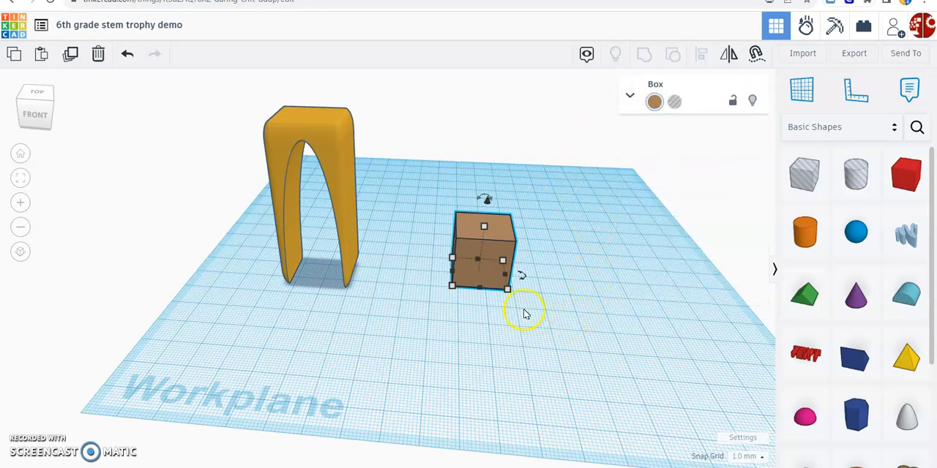
{"action": "left_click", "coordinate": [508, 290]}
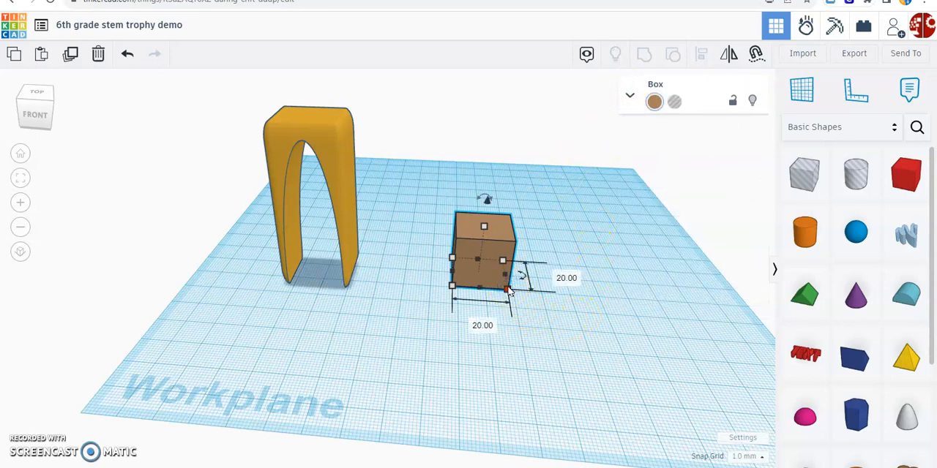
{"action": "left_click", "coordinate": [482, 328]}
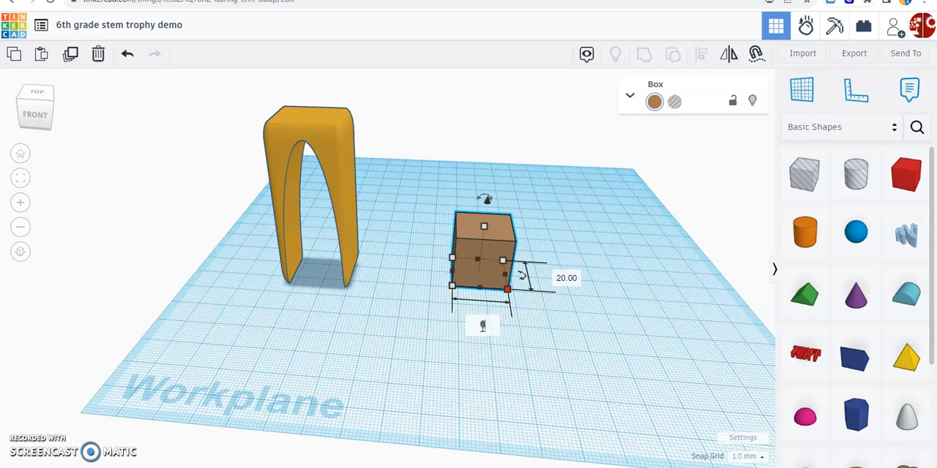
{"action": "key", "text": "Return"}
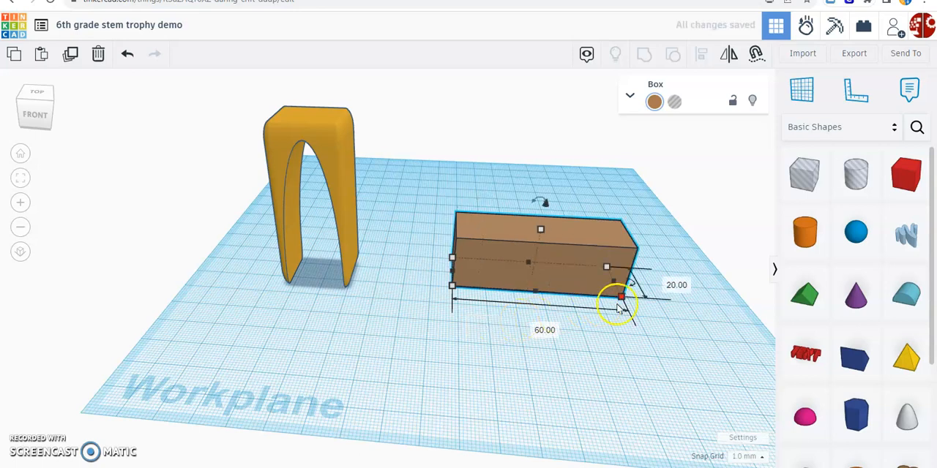
{"action": "left_click", "coordinate": [676, 286]}
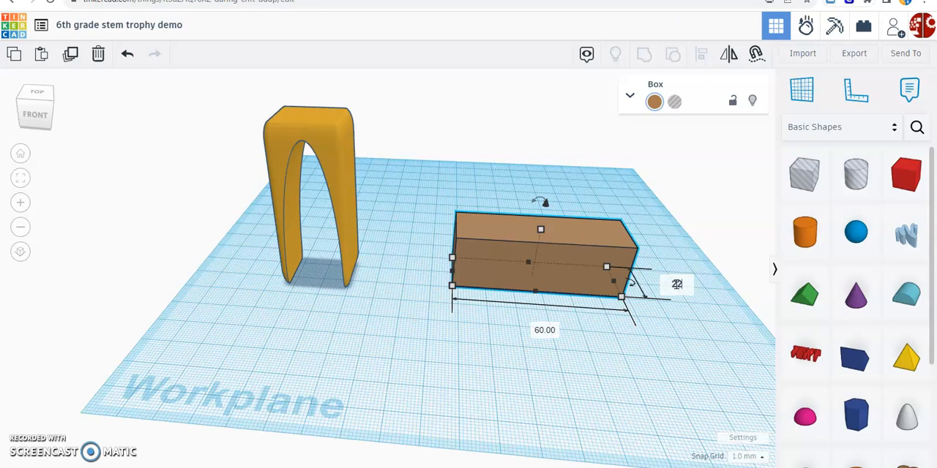
{"action": "key", "text": "Return"}
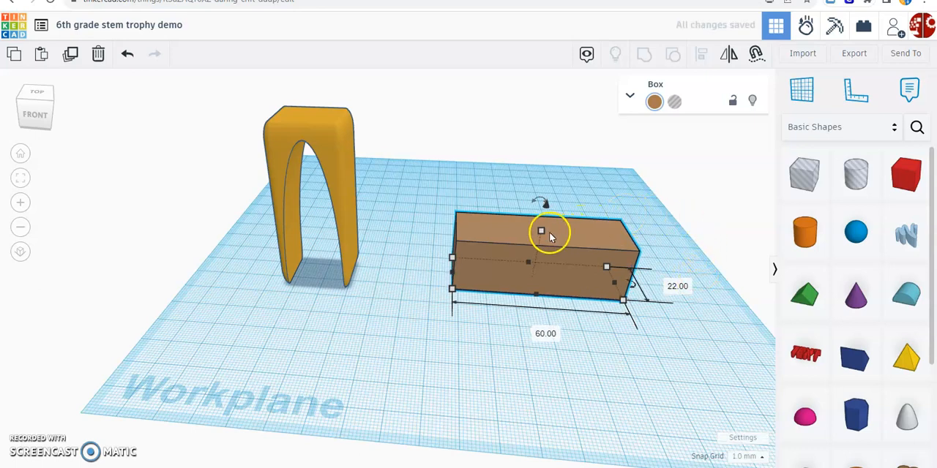
Step: Set the brown box's height to 5 mm
{"action": "left_click", "coordinate": [541, 232]}
{"action": "left_click", "coordinate": [596, 254]}
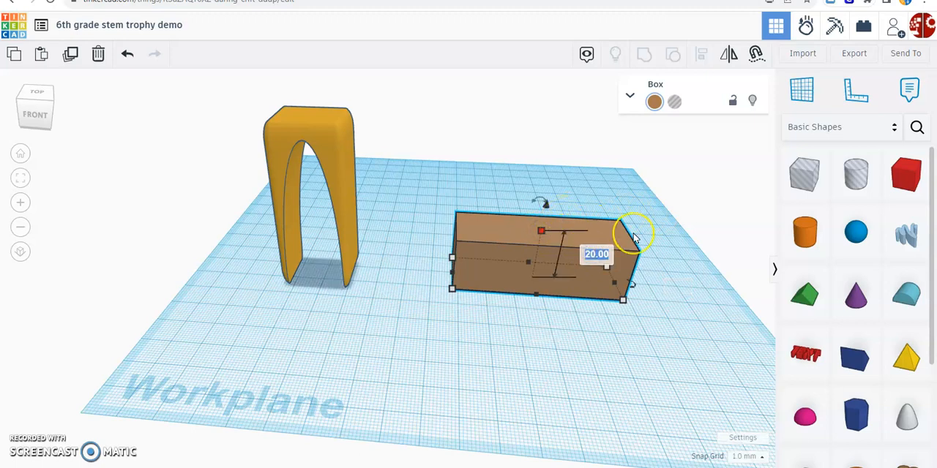
{"action": "type", "text": "5"}
{"action": "key", "text": "Return"}
{"action": "right_click_drag", "start_coordinate": [634, 234], "coordinate": [642, 239]}
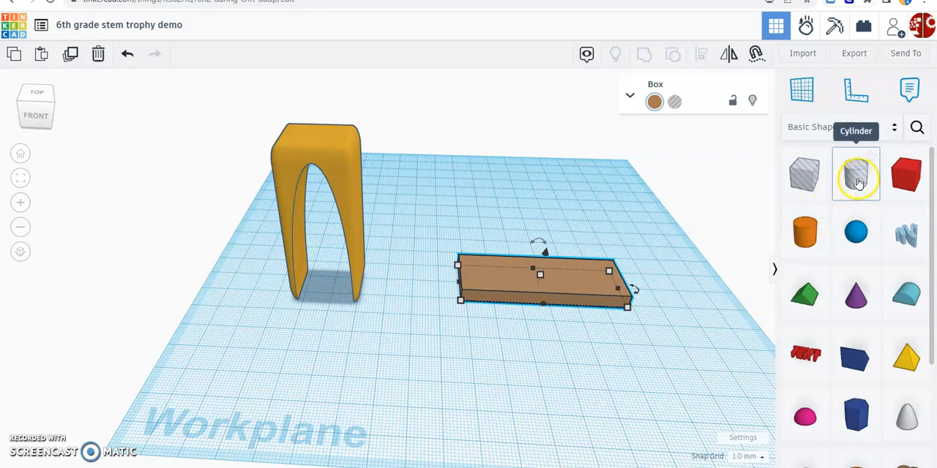
Step: Place a cylinder hole on the workplane in front of the brown box's left end
{"action": "left_click_drag", "start_coordinate": [847, 171], "coordinate": [492, 367]}
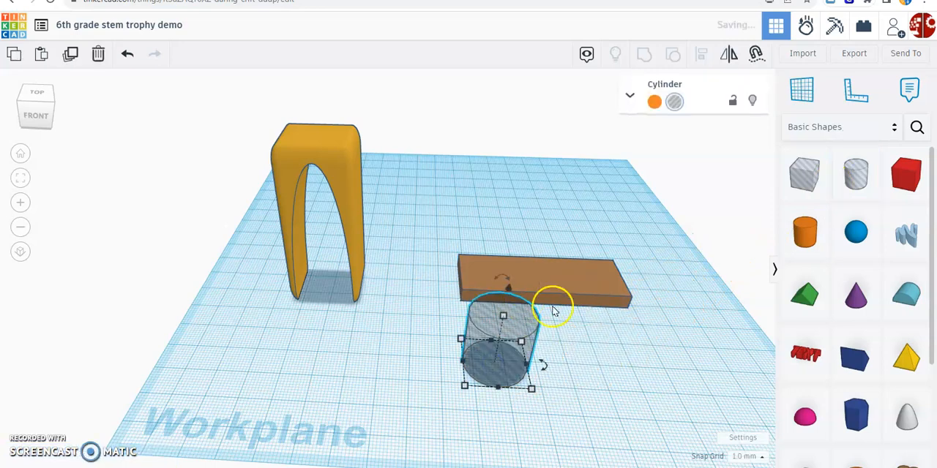
{"action": "right_click_drag", "start_coordinate": [605, 334], "coordinate": [603, 315]}
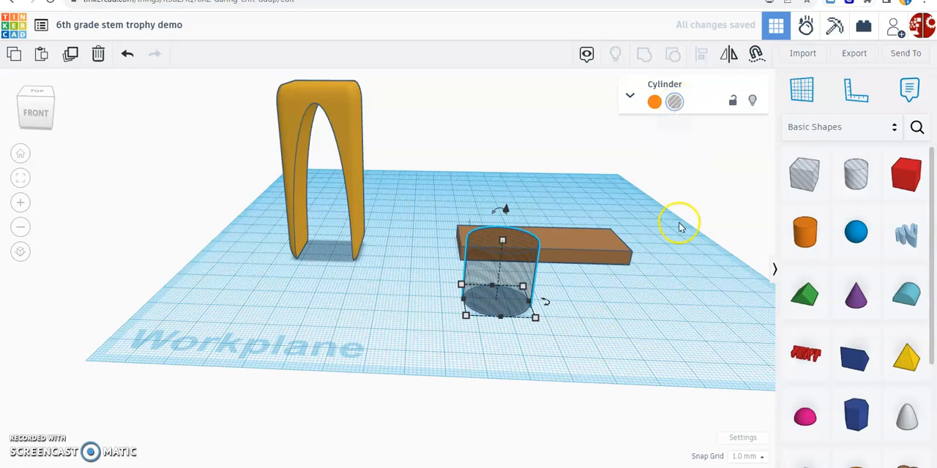
{"action": "right_click_drag", "start_coordinate": [680, 226], "coordinate": [680, 236]}
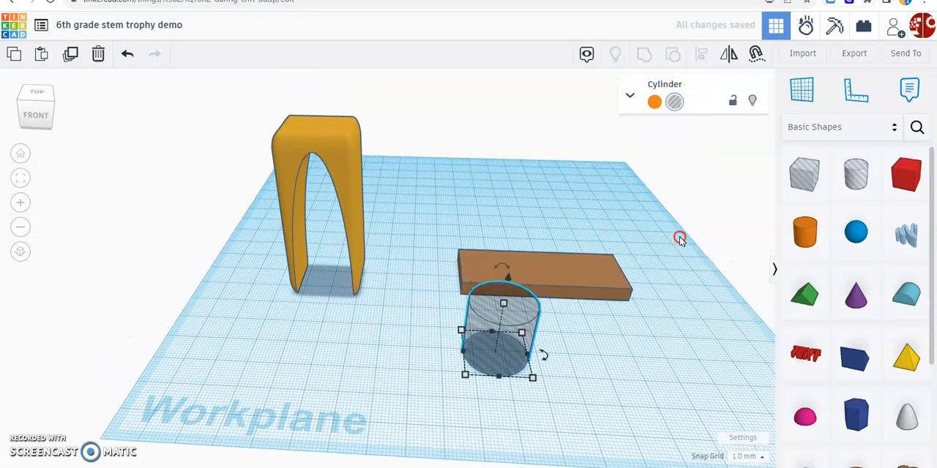
{"action": "left_click", "coordinate": [532, 316]}
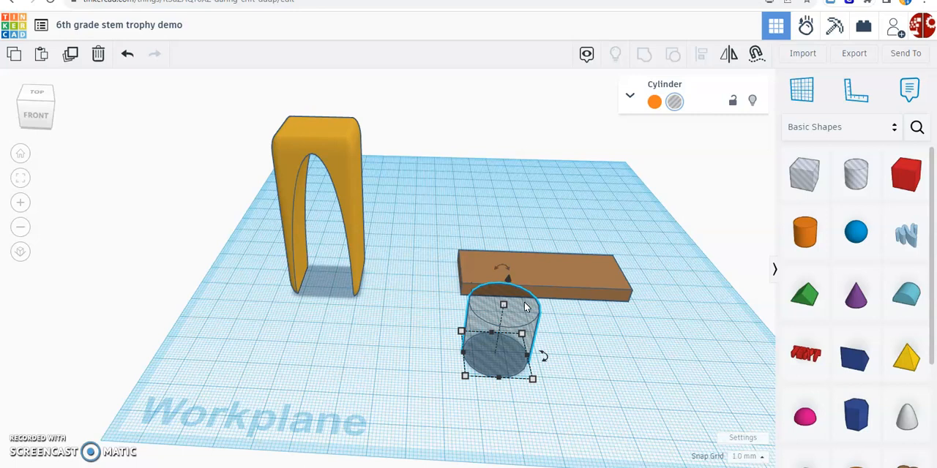
Step: Copy the cylinder hole and paste three duplicates, moving the first one clear of the original
{"action": "left_click", "coordinate": [14, 56]}
{"action": "left_click", "coordinate": [306, 289]}
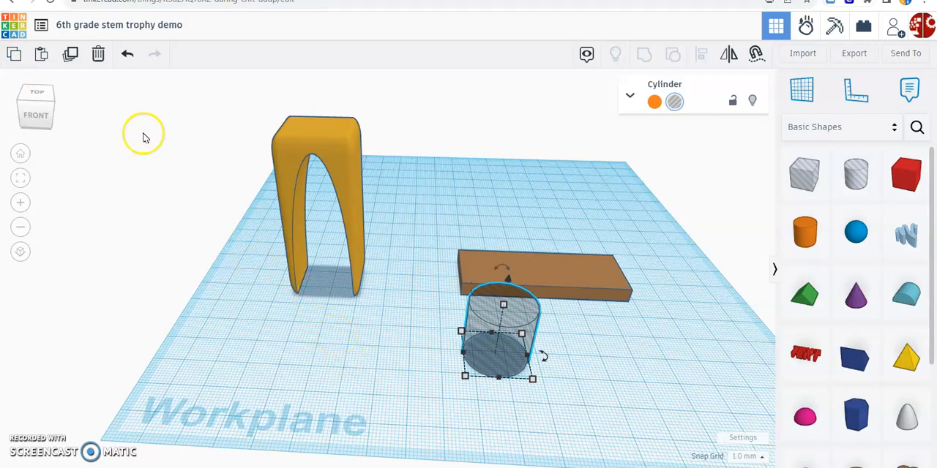
{"action": "left_click", "coordinate": [42, 53]}
{"action": "left_click_drag", "start_coordinate": [564, 310], "coordinate": [620, 299]}
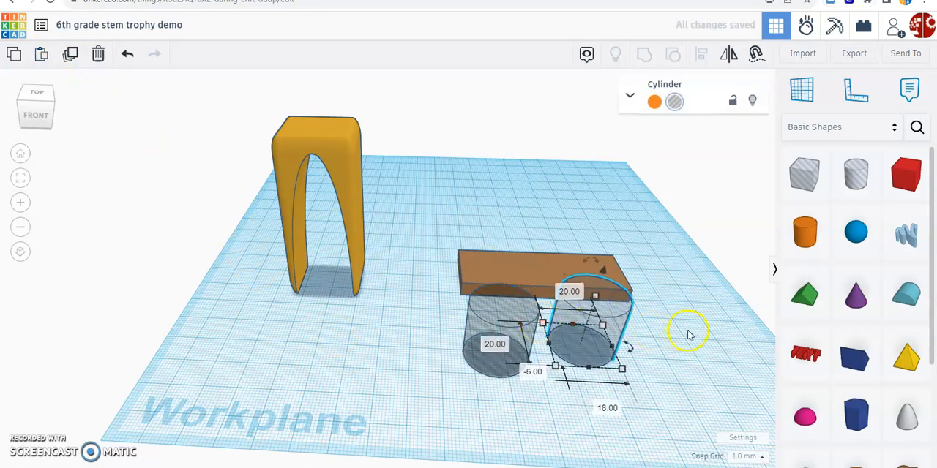
{"action": "key", "text": "ctrl+v"}
{"action": "key", "text": "ctrl+v"}
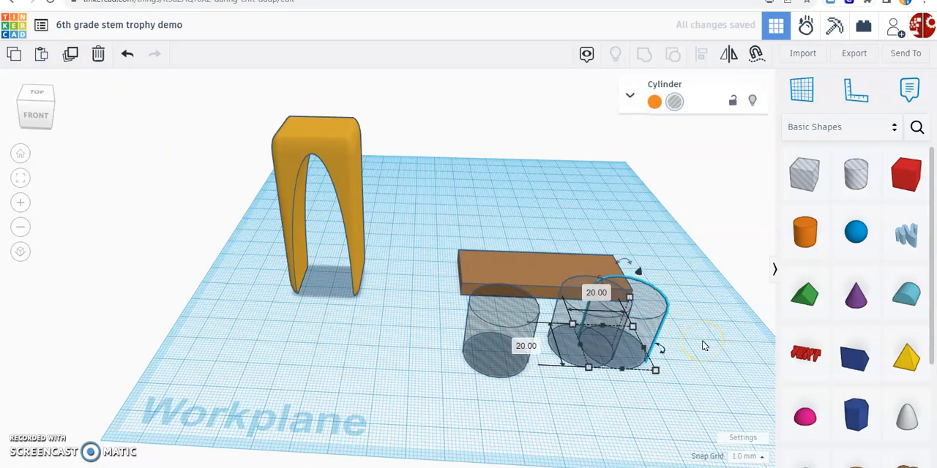
Step: Move two cylinder holes onto the brown box's right-hand corners, one at the back and one at the front
{"action": "right_click_drag", "start_coordinate": [725, 310], "coordinate": [723, 322]}
{"action": "right_click_drag", "start_coordinate": [722, 268], "coordinate": [624, 233]}
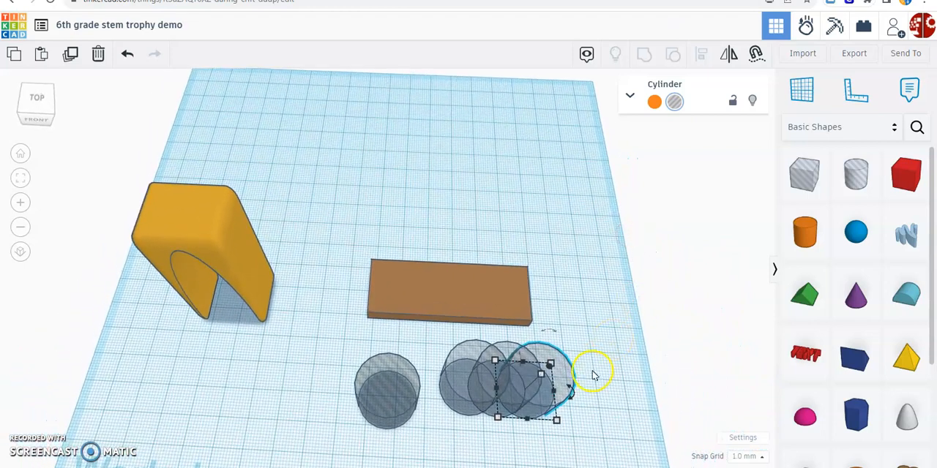
{"action": "left_click_drag", "start_coordinate": [554, 372], "coordinate": [576, 236]}
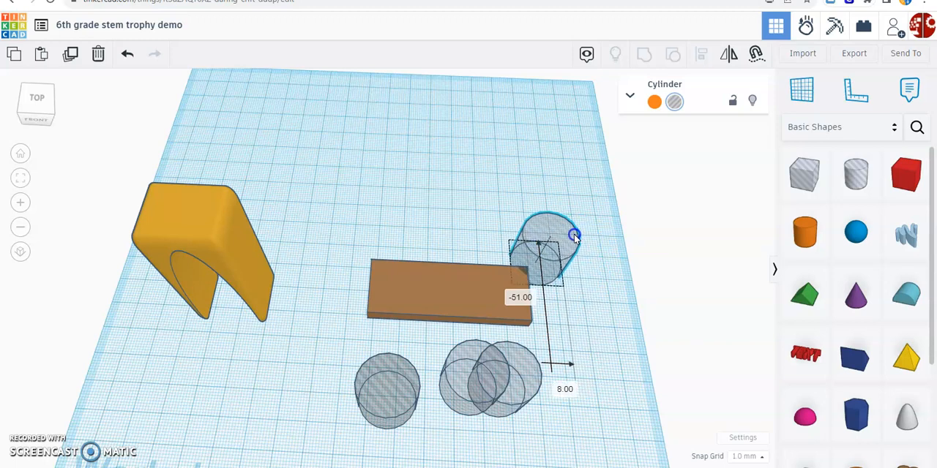
{"action": "left_click_drag", "start_coordinate": [574, 236], "coordinate": [574, 236]}
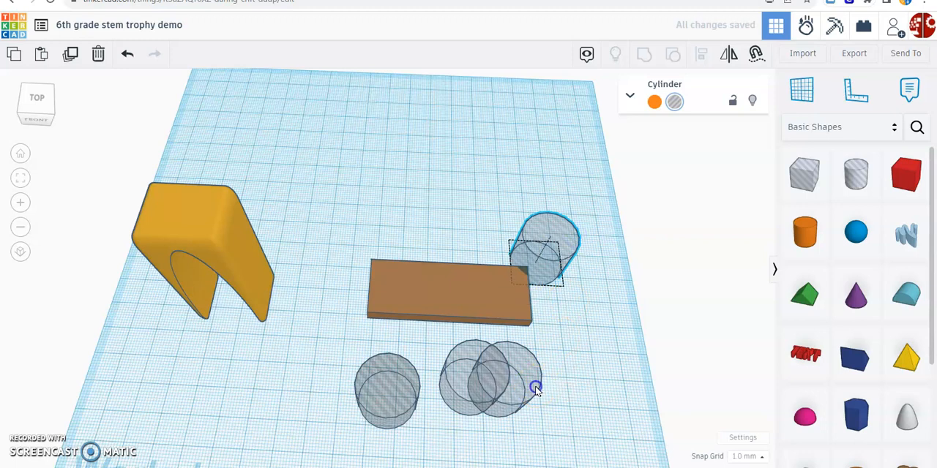
{"action": "left_click", "coordinate": [535, 385]}
{"action": "left_click_drag", "start_coordinate": [535, 385], "coordinate": [579, 330]}
Step: Position the other two cylinder holes over the brown box's left-hand corners, nudging the back one slightly toward the front
{"action": "left_click_drag", "start_coordinate": [401, 389], "coordinate": [371, 308]}
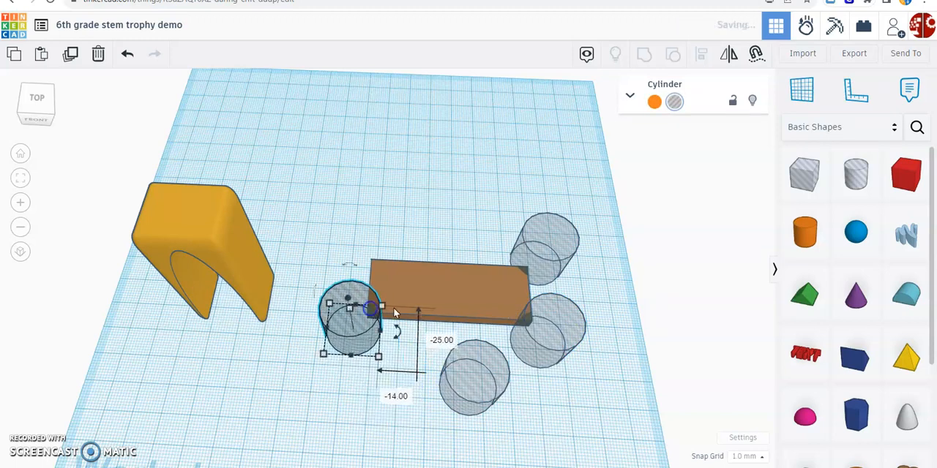
{"action": "left_click", "coordinate": [488, 359]}
{"action": "left_click_drag", "start_coordinate": [487, 357], "coordinate": [366, 211]}
{"action": "middle_click_drag", "start_coordinate": [476, 200], "coordinate": [479, 208]}
{"action": "right_click_drag", "start_coordinate": [478, 208], "coordinate": [470, 243]}
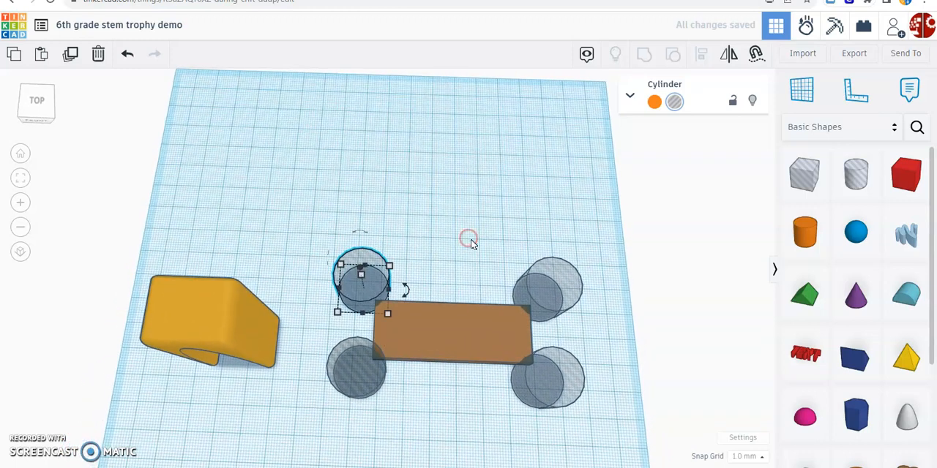
{"action": "key", "text": "Down"}
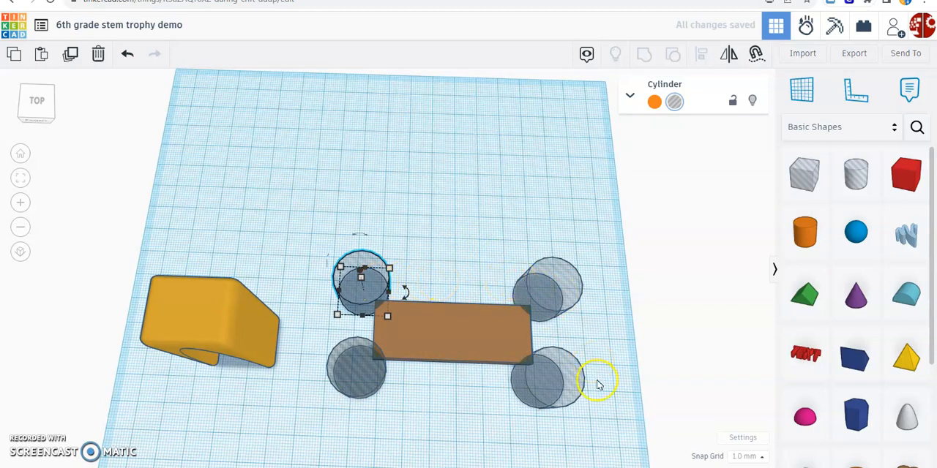
Step: Group the brown box with all four cylinder holes to cut notches into its corners
{"action": "right_click_drag", "start_coordinate": [449, 400], "coordinate": [451, 370]}
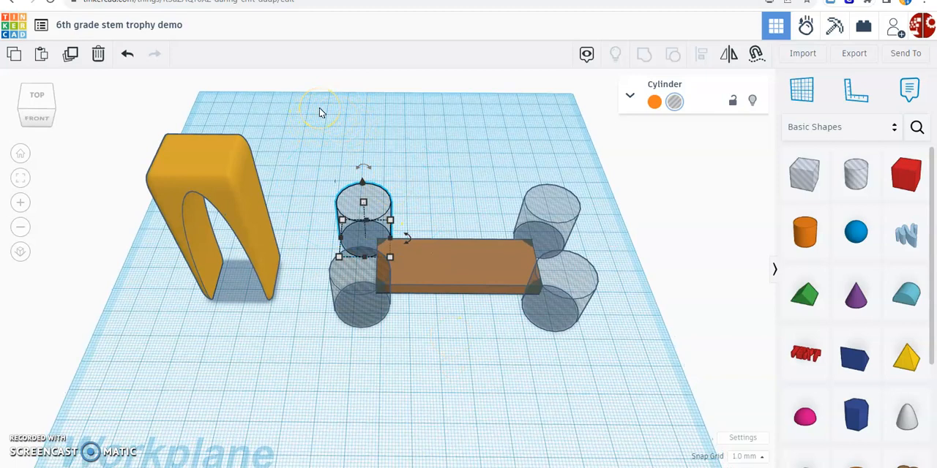
{"action": "left_click_drag", "start_coordinate": [326, 115], "coordinate": [621, 370]}
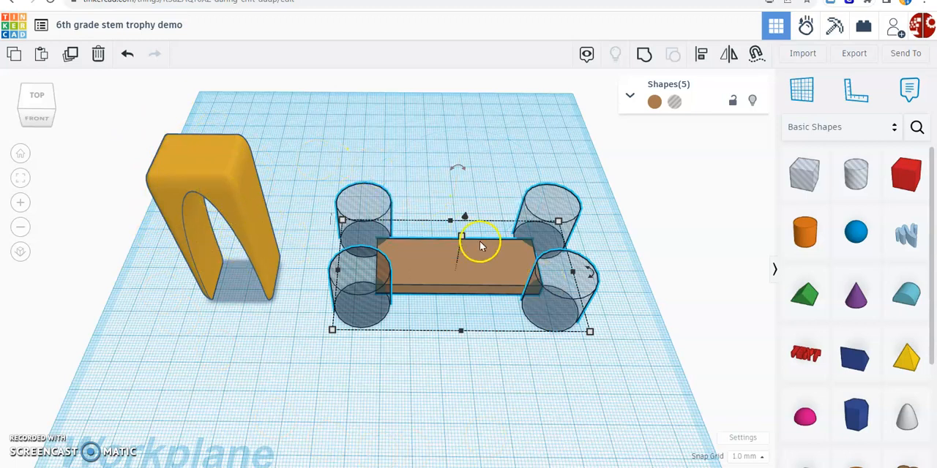
{"action": "left_click", "coordinate": [644, 60]}
{"action": "right_click_drag", "start_coordinate": [527, 336], "coordinate": [527, 383]}
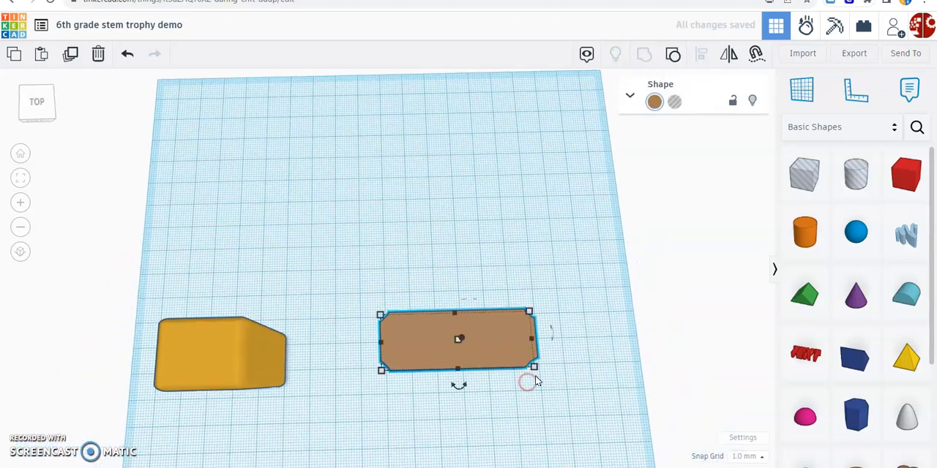
Step: Ungroup the notched base and group its box and cylinder holes again
{"action": "scroll", "coordinate": [392, 323], "scroll_direction": "up", "scroll_amount": 2}
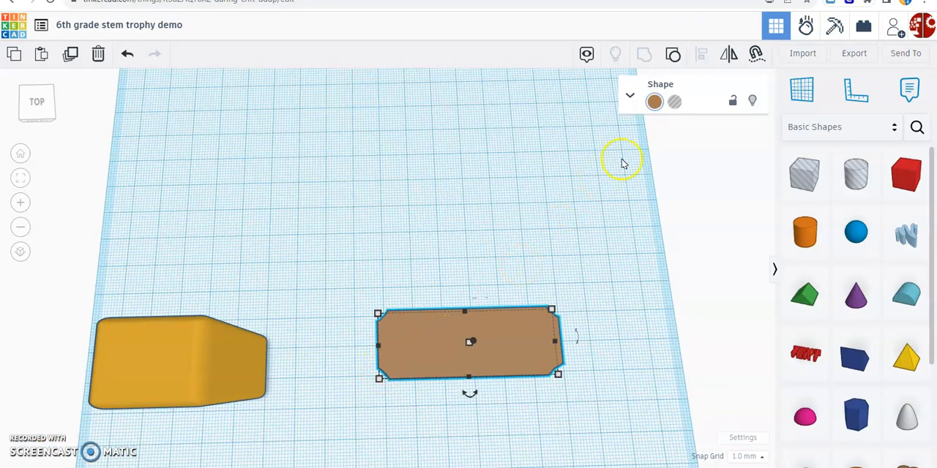
{"action": "left_click", "coordinate": [677, 53]}
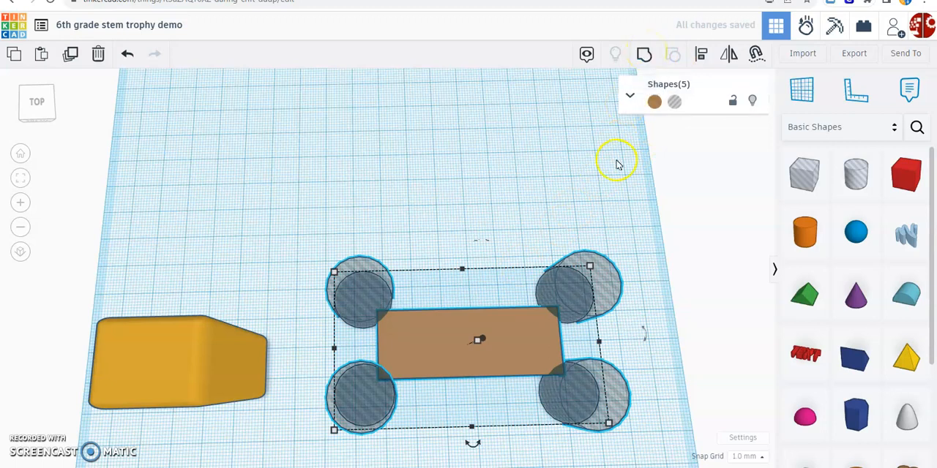
{"action": "left_click", "coordinate": [641, 55]}
{"action": "right_click_drag", "start_coordinate": [612, 261], "coordinate": [620, 214]}
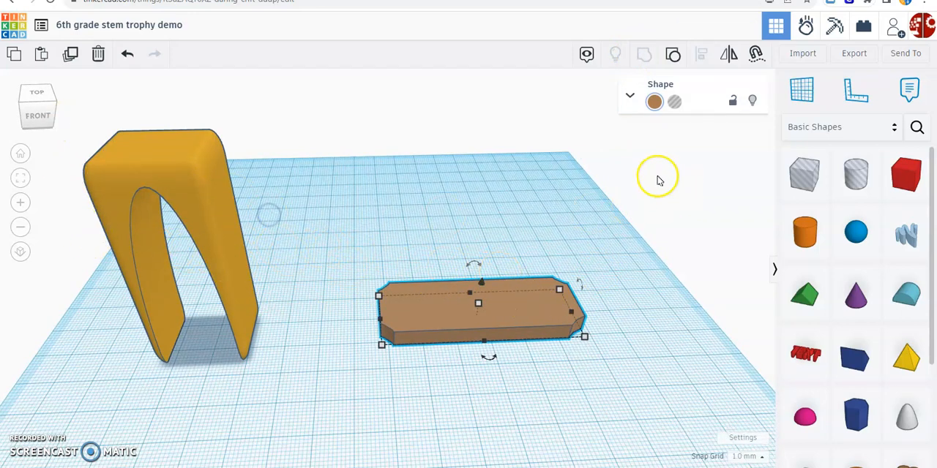
Step: Align the gold arch and the notched brown base on their centers, both left to right and front to back
{"action": "left_click_drag", "start_coordinate": [667, 126], "coordinate": [96, 373]}
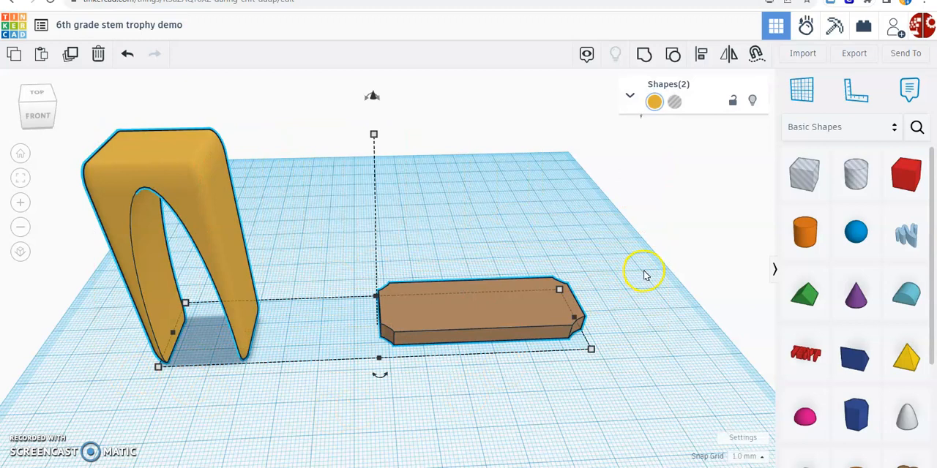
{"action": "scroll", "coordinate": [644, 272], "scroll_direction": "down", "scroll_amount": 3}
{"action": "middle_click_drag", "start_coordinate": [630, 332], "coordinate": [632, 302]}
{"action": "scroll", "coordinate": [633, 303], "scroll_direction": "down", "scroll_amount": 1}
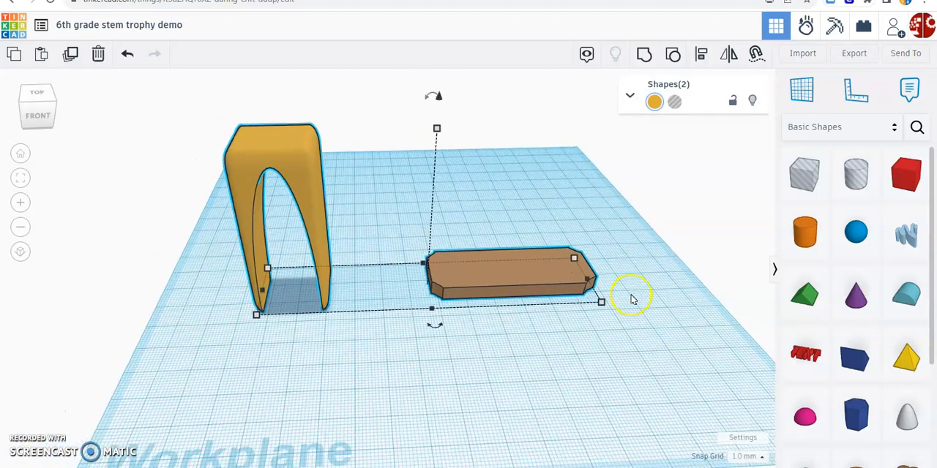
{"action": "left_click", "coordinate": [696, 53]}
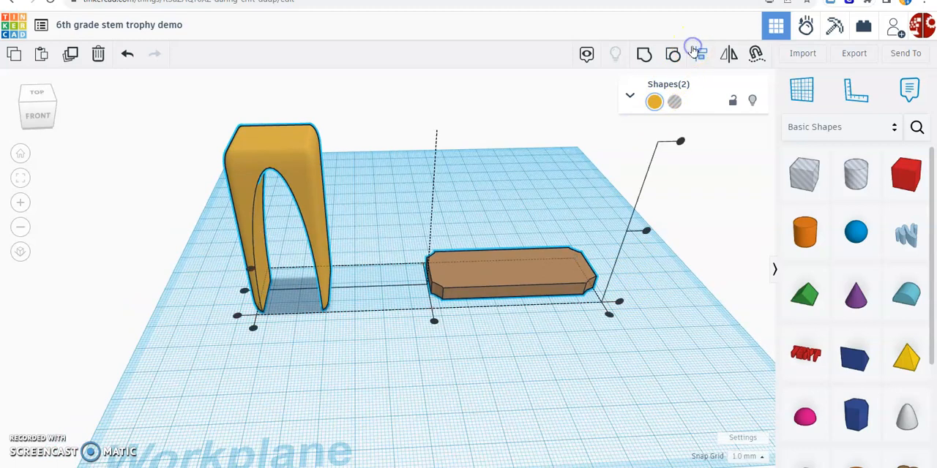
{"action": "right_click_drag", "start_coordinate": [548, 359], "coordinate": [554, 366]}
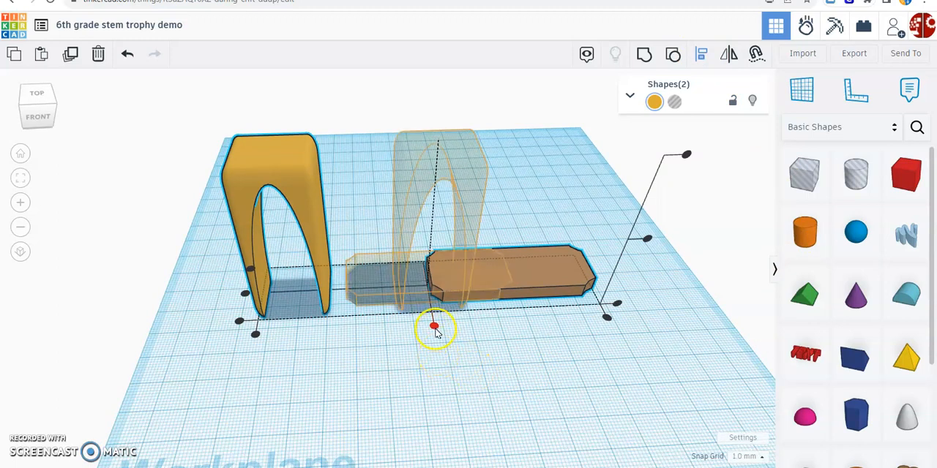
{"action": "left_click", "coordinate": [435, 328]}
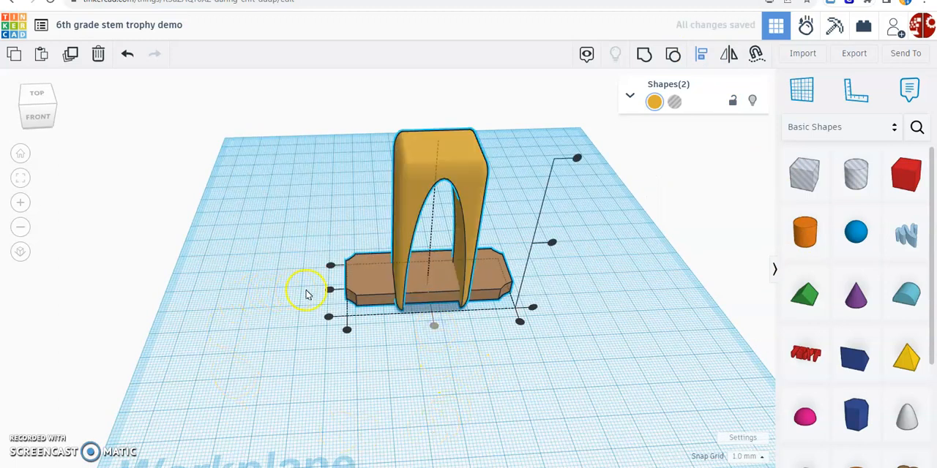
{"action": "left_click", "coordinate": [330, 290]}
Step: Group the centered gold arch and the brown base into a single trophy shape
{"action": "right_click_drag", "start_coordinate": [518, 395], "coordinate": [425, 358]}
{"action": "left_click_drag", "start_coordinate": [273, 96], "coordinate": [610, 362]}
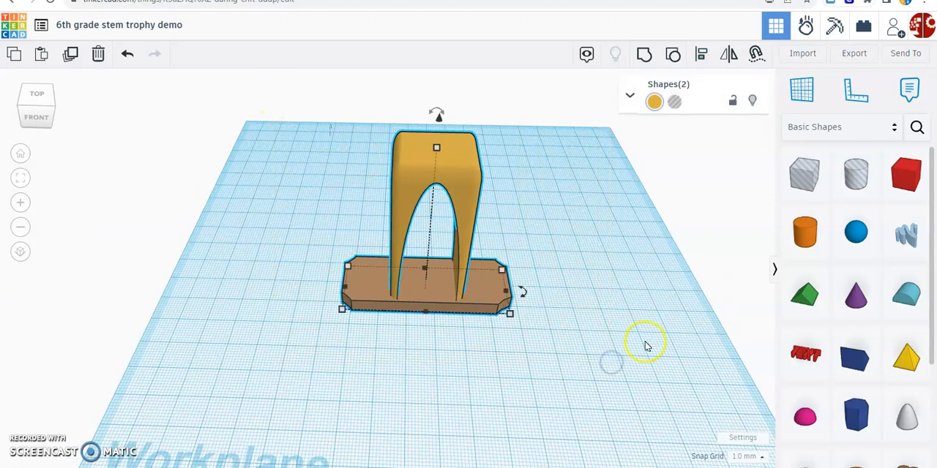
{"action": "left_click", "coordinate": [647, 54]}
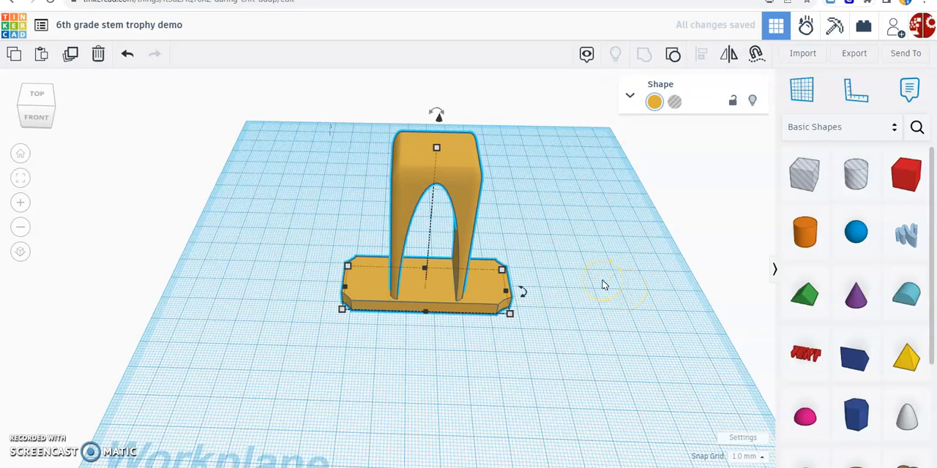
Step: Set the grouped trophy to Multicolor so the arch and base use their original colors
{"action": "right_click_drag", "start_coordinate": [604, 286], "coordinate": [606, 272]}
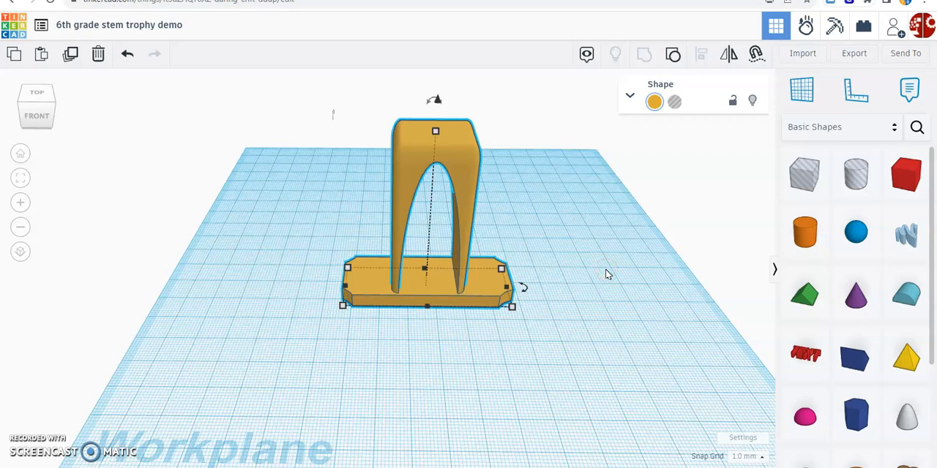
{"action": "mouse_move", "coordinate": [424, 270]}
{"action": "left_click", "coordinate": [663, 273]}
{"action": "left_click", "coordinate": [474, 281]}
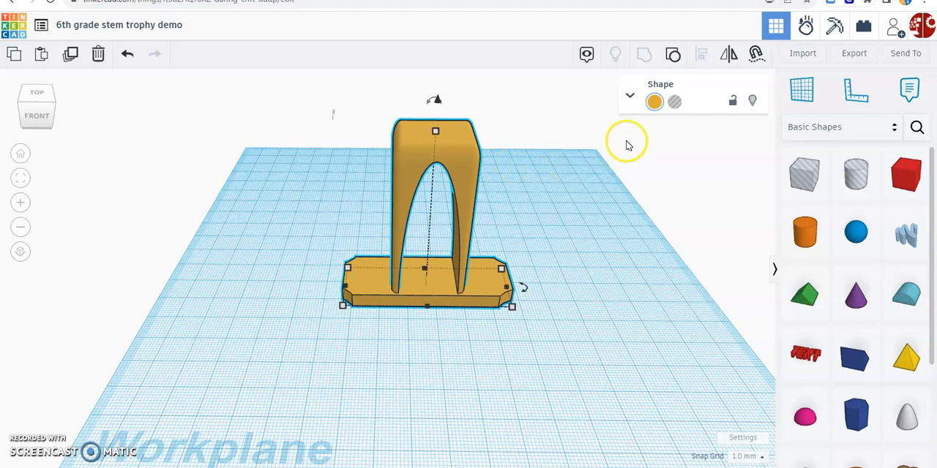
{"action": "left_click", "coordinate": [655, 104]}
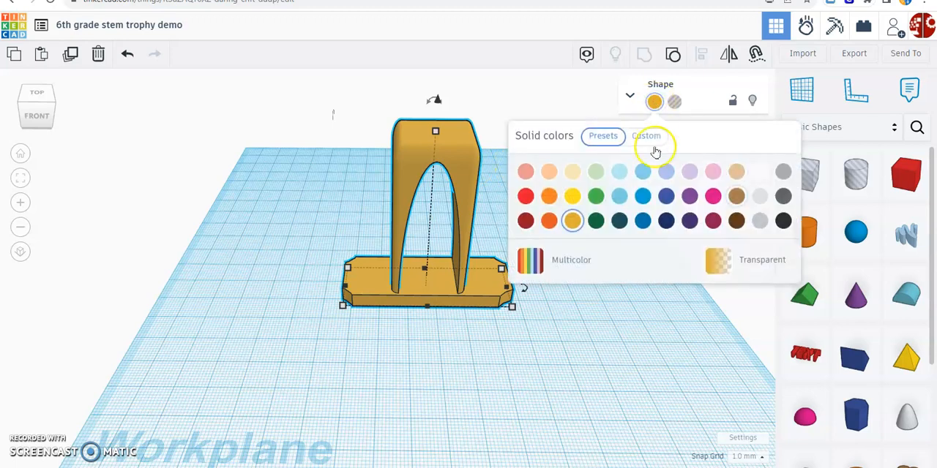
{"action": "left_click", "coordinate": [577, 269]}
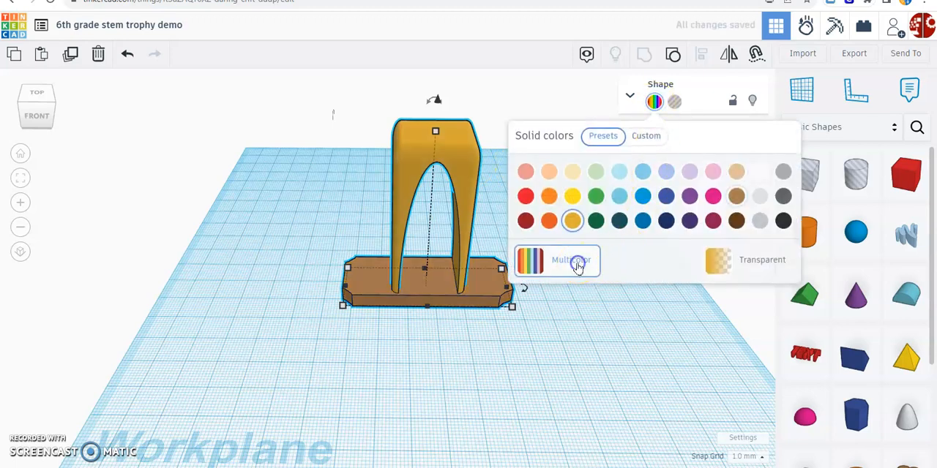
{"action": "left_click", "coordinate": [622, 349]}
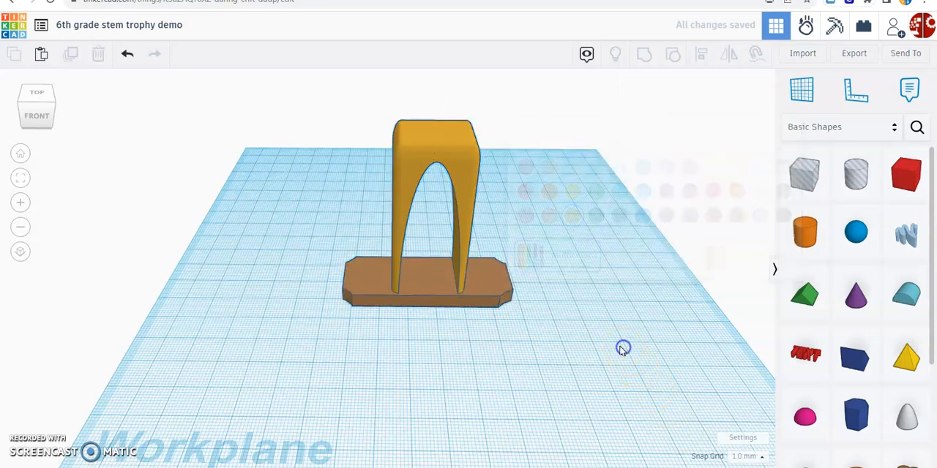
{"action": "left_click", "coordinate": [487, 289]}
{"action": "left_click", "coordinate": [497, 334]}
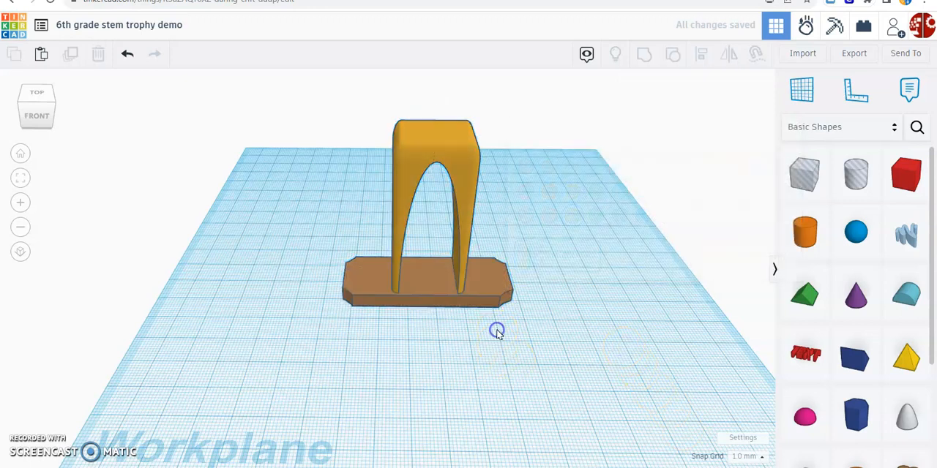